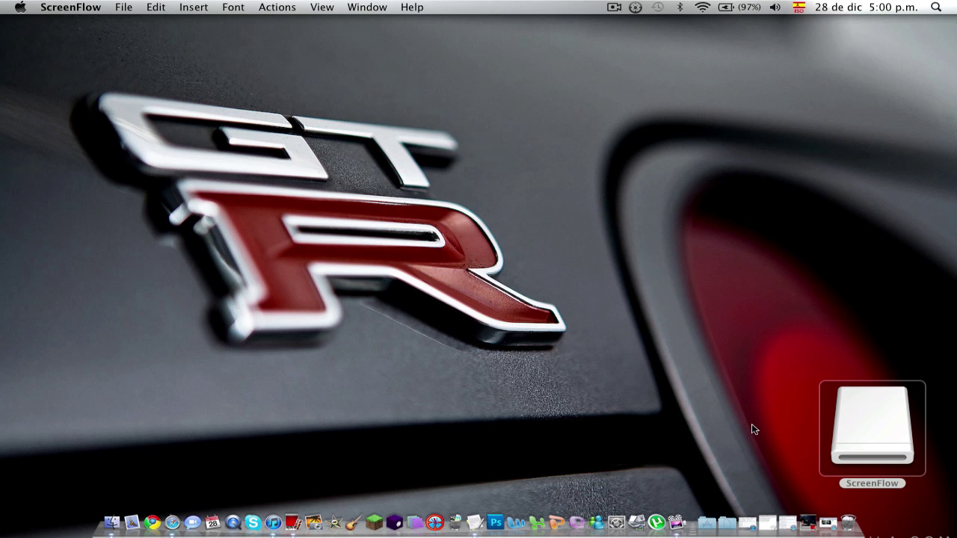
# Step: Flip between the two bedroom webcam shots in Photo Booth, then minimize its window
pyautogui.click(807, 522)
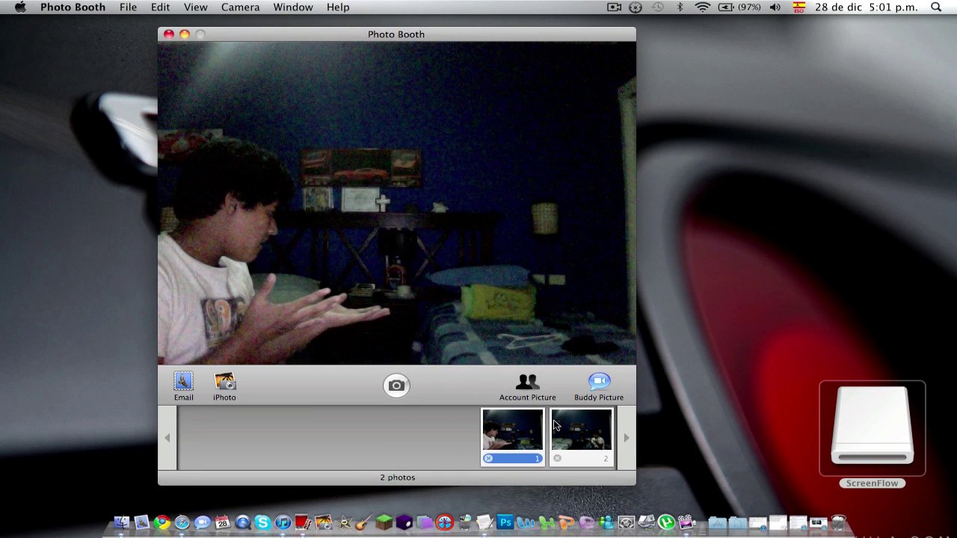
pyautogui.click(554, 427)
pyautogui.press('Left')
pyautogui.press('Right')
pyautogui.press('Left')
pyautogui.press('Right')
pyautogui.press('Left')
pyautogui.click(582, 442)
pyautogui.click(186, 35)
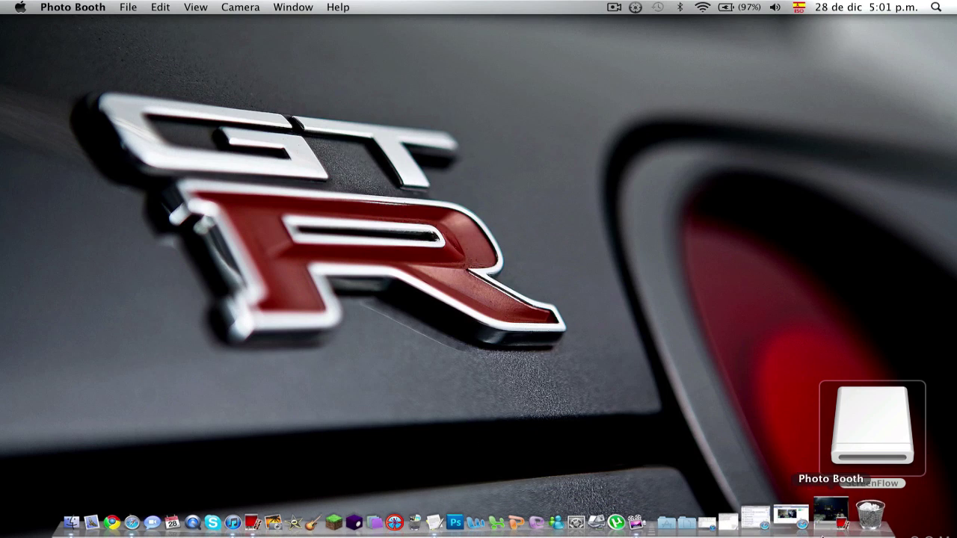
# Step: Browse Facebook's Photos of You album to the 'Another Proof that i have clones!' photo, then close Safari
pyautogui.click(852, 523)
pyautogui.scroll(-2, 121, 287)
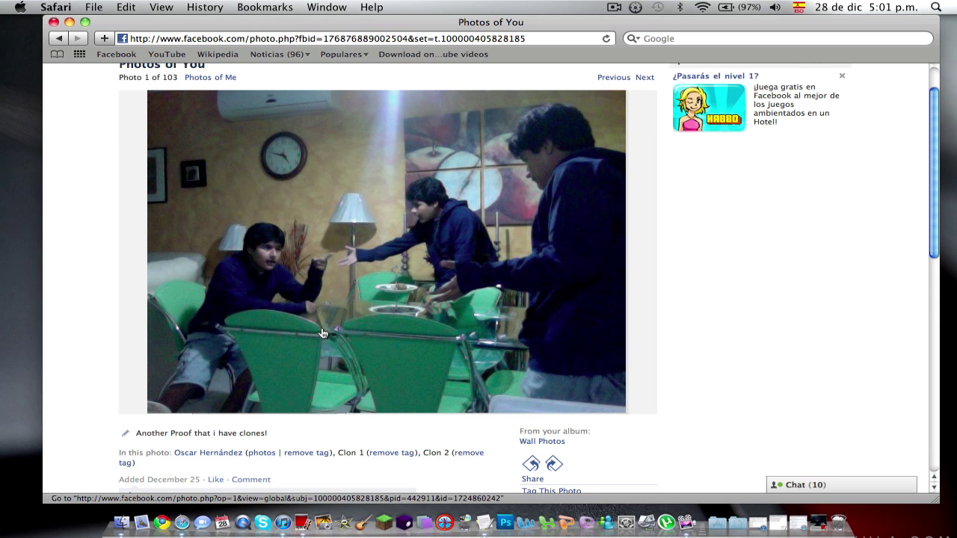
pyautogui.scroll(2, 323, 333)
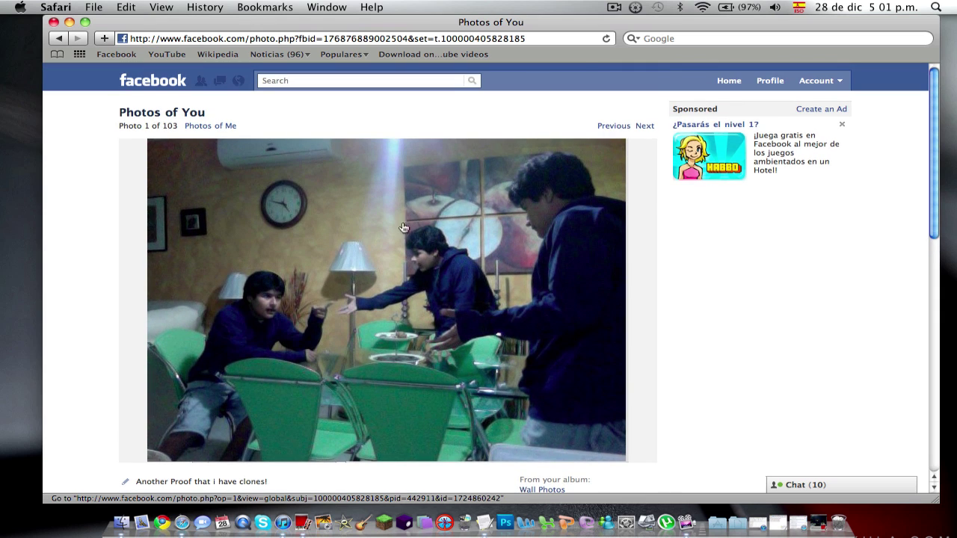
pyautogui.click(641, 126)
pyautogui.click(624, 126)
pyautogui.click(626, 127)
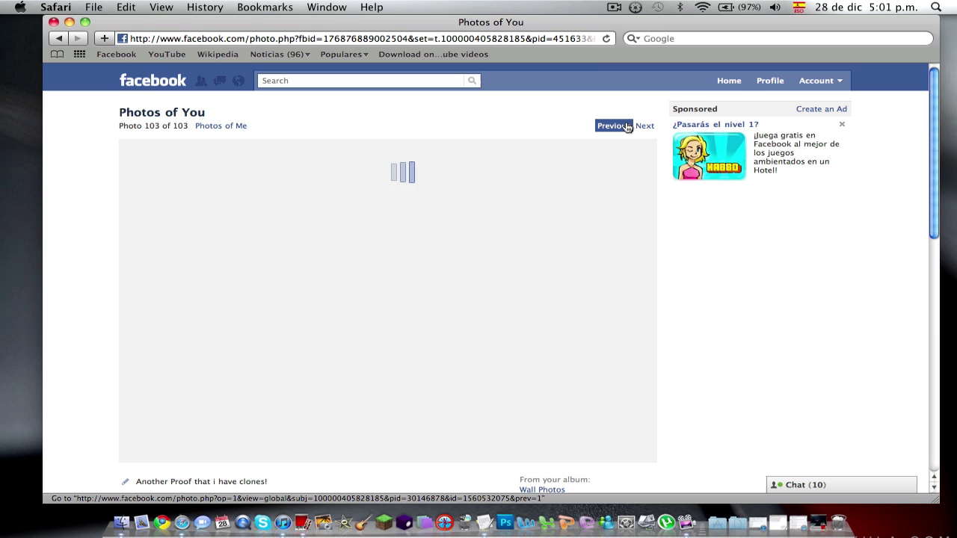
pyautogui.scroll(-5, 145, 288)
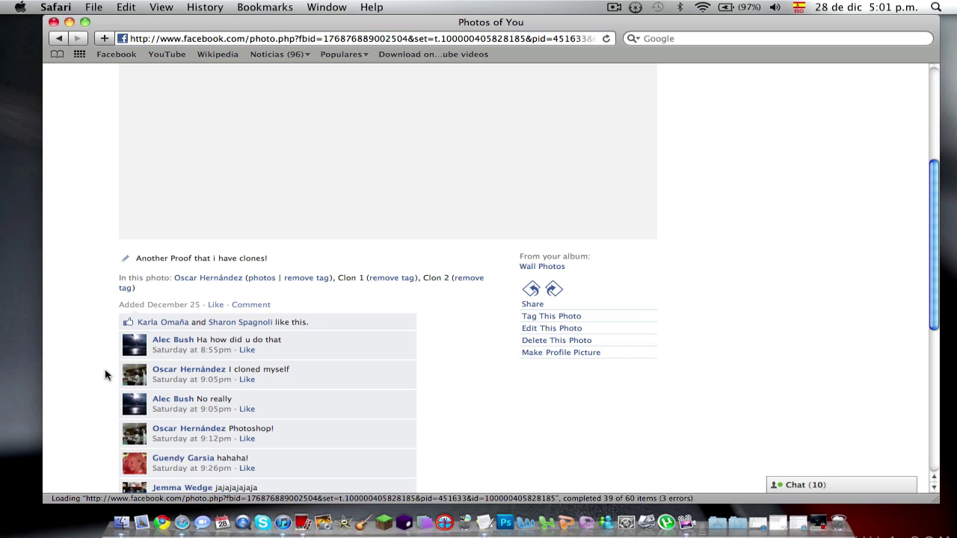
pyautogui.scroll(5, 150, 389)
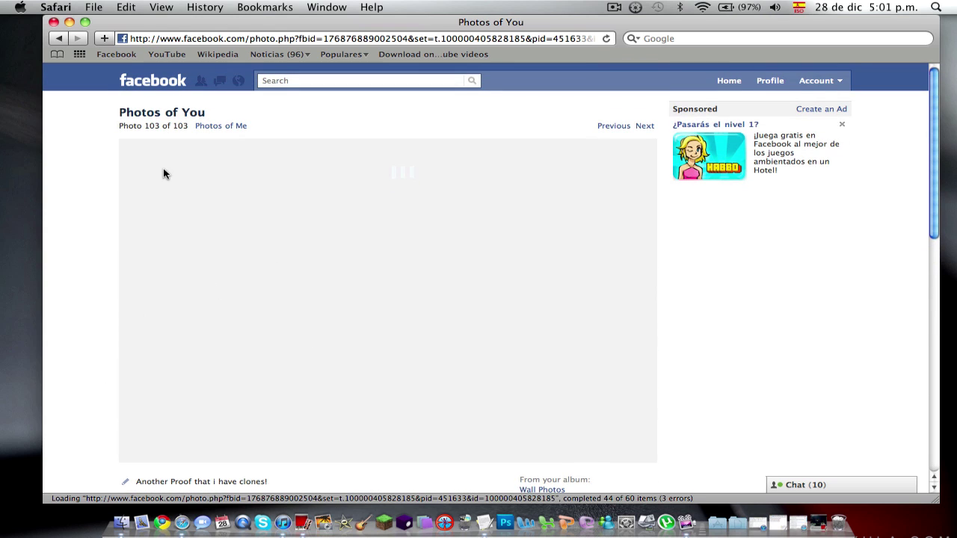
pyautogui.scroll(-1, 100, 312)
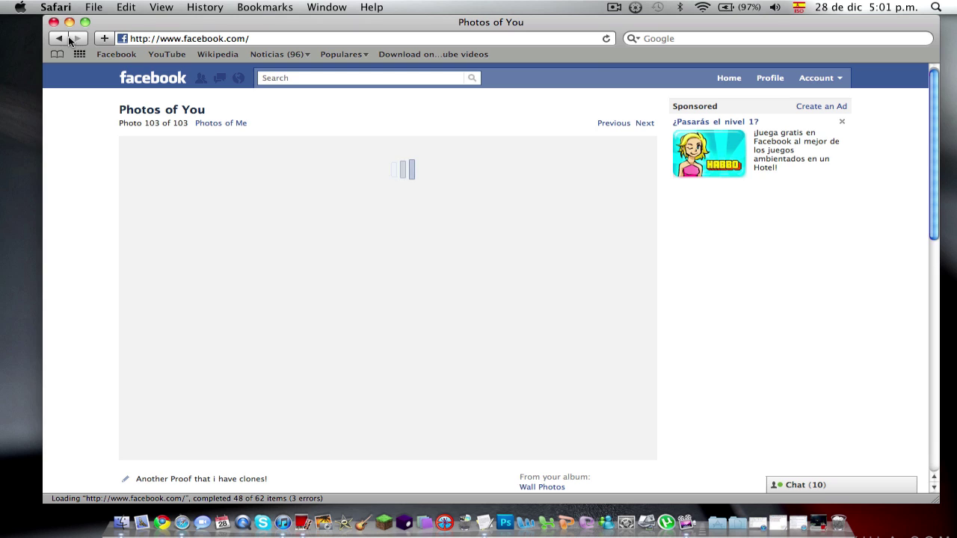
pyautogui.click(53, 22)
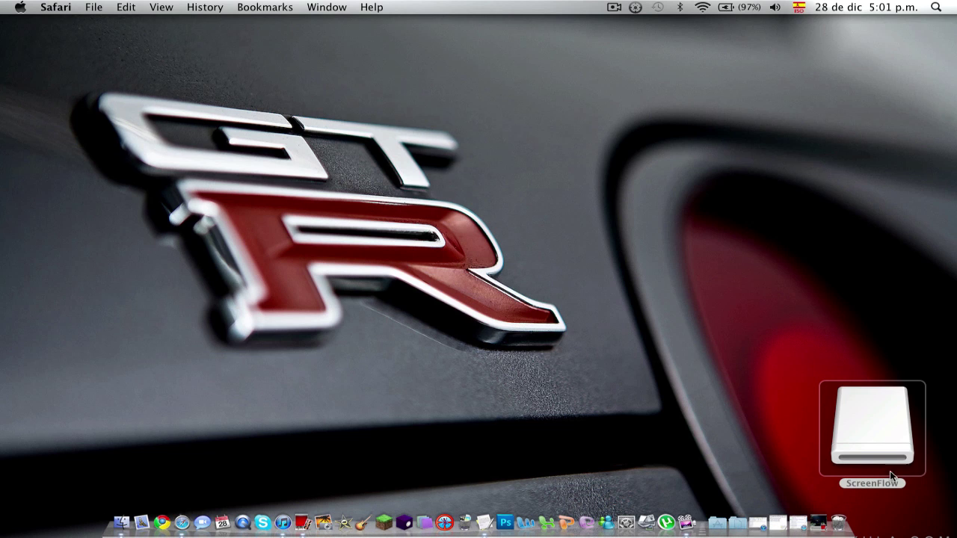
# Step: Restore the Photo Booth window and launch Adobe Photoshop CS5 from the Dock
pyautogui.click(819, 521)
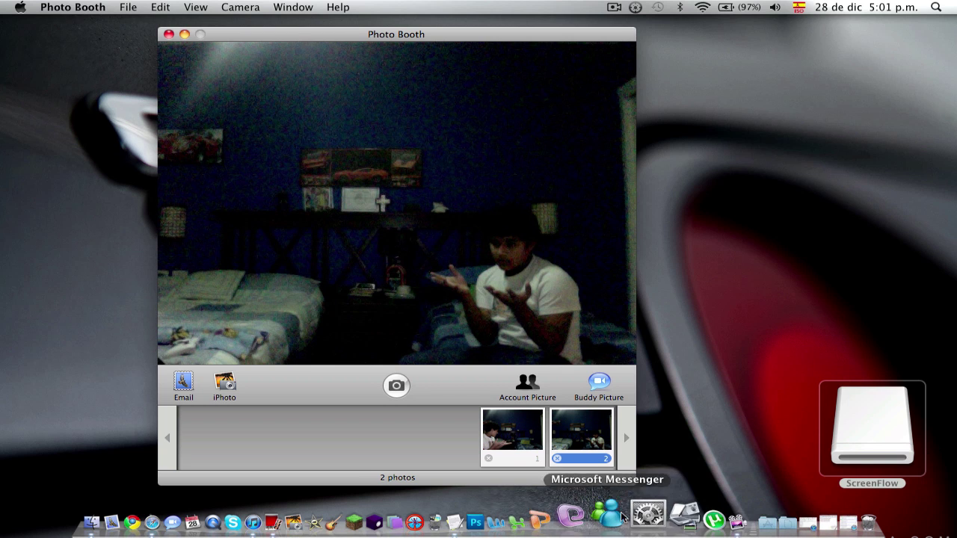
pyautogui.click(514, 512)
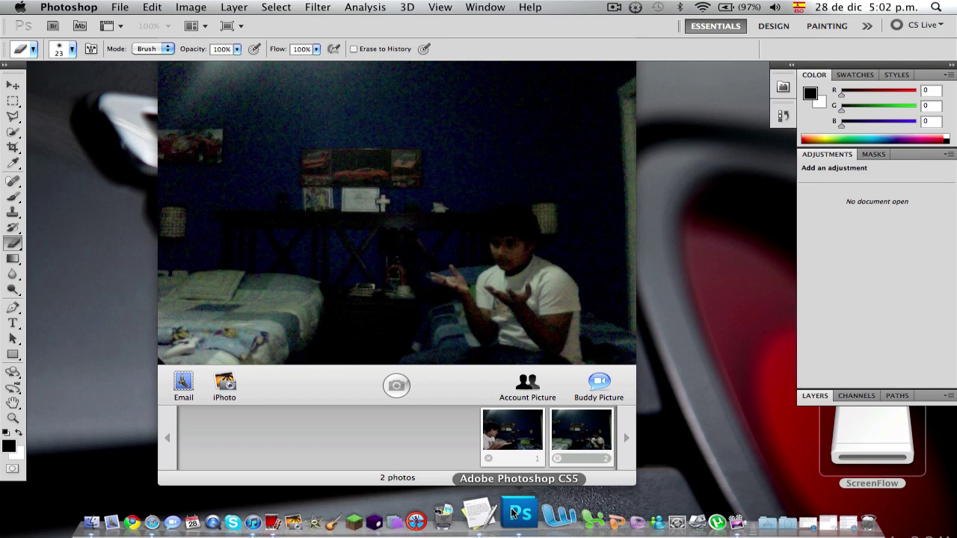
# Step: Force quit the unresponsive Adobe Application Manager from its Dock menu
pyautogui.click(511, 426)
pyautogui.click(512, 432)
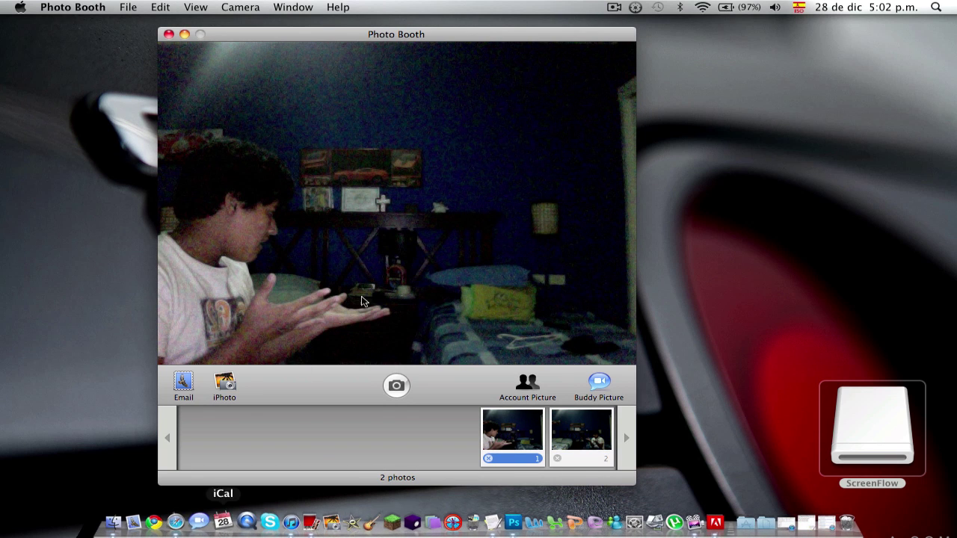
pyautogui.click(700, 513)
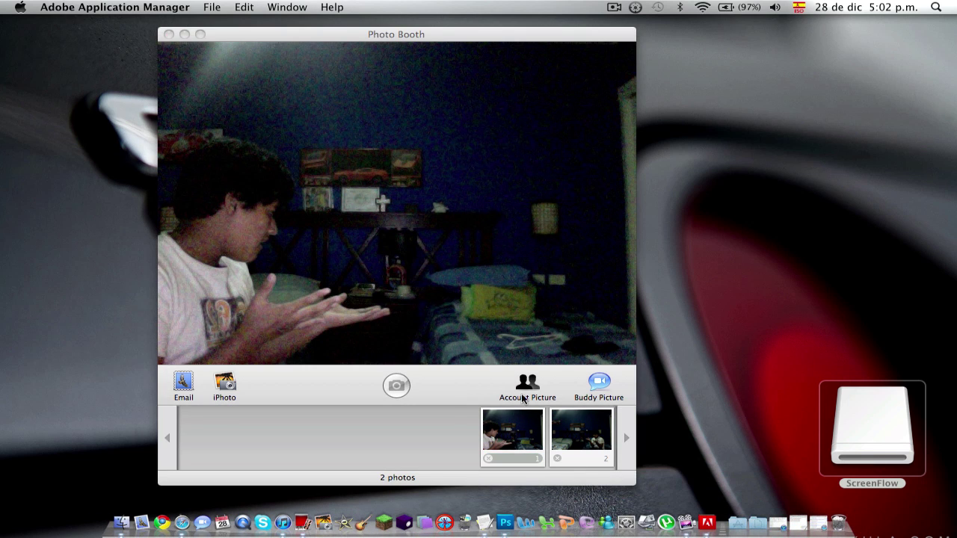
pyautogui.click(506, 523)
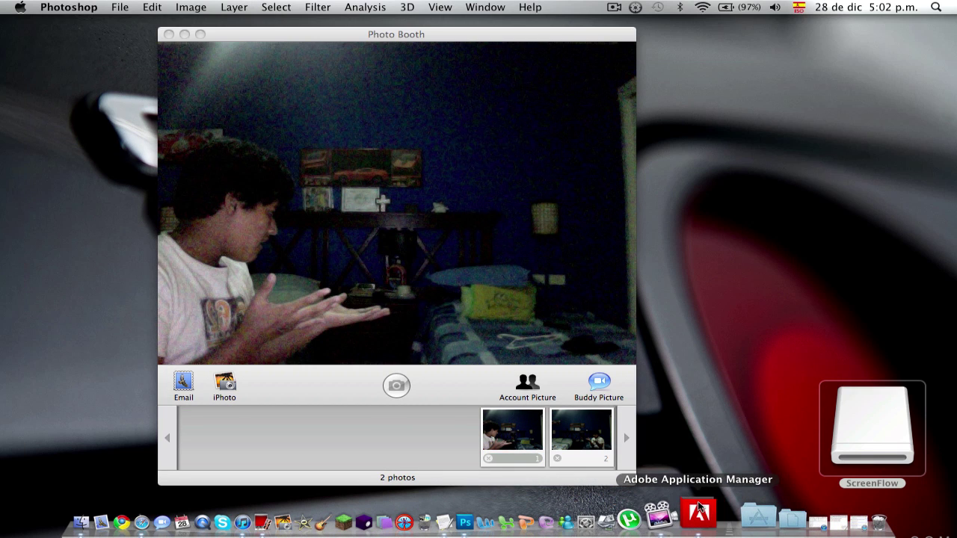
pyautogui.rightClick(716, 471)
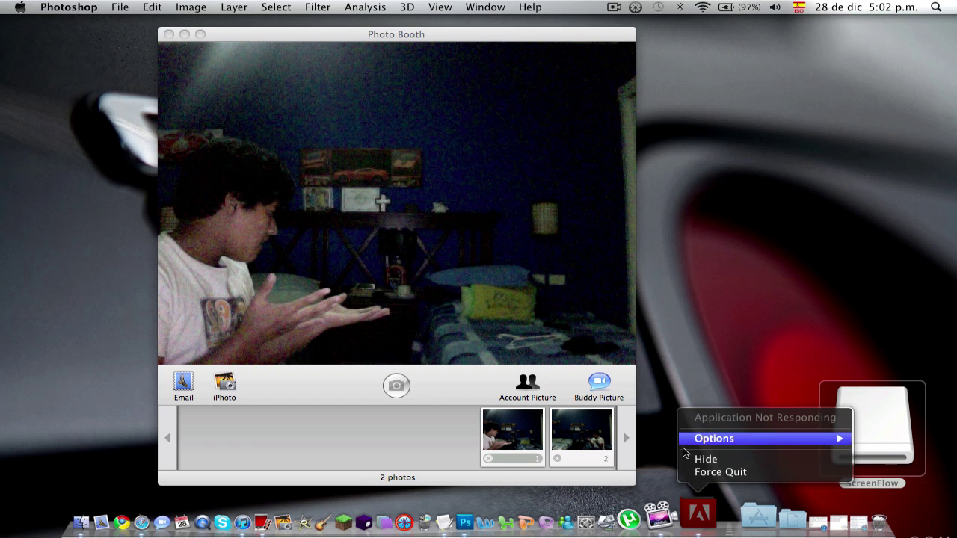
pyautogui.click(691, 473)
# Step: Continue the Photoshop trial and drag the first webcam shot onto Photoshop's Dock icon
pyautogui.click(695, 406)
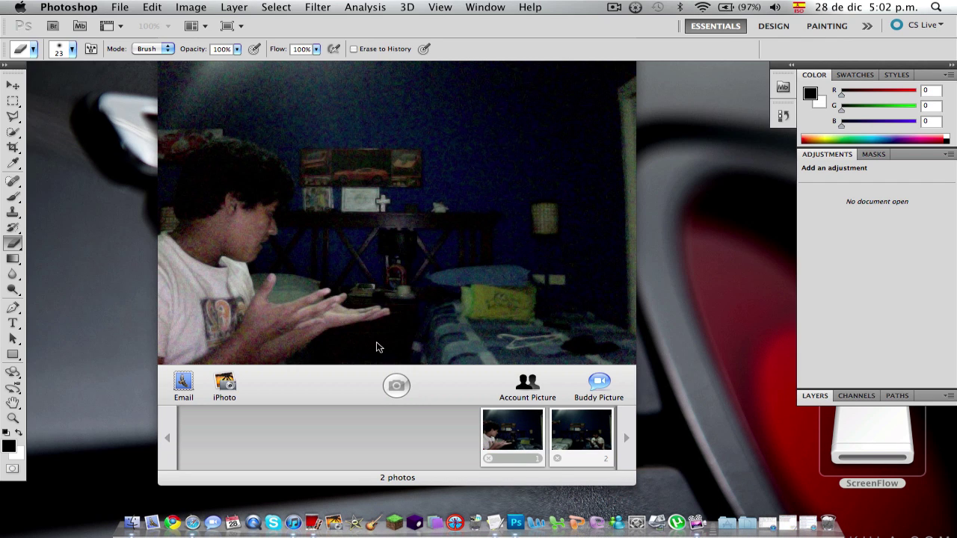
pyautogui.click(507, 451)
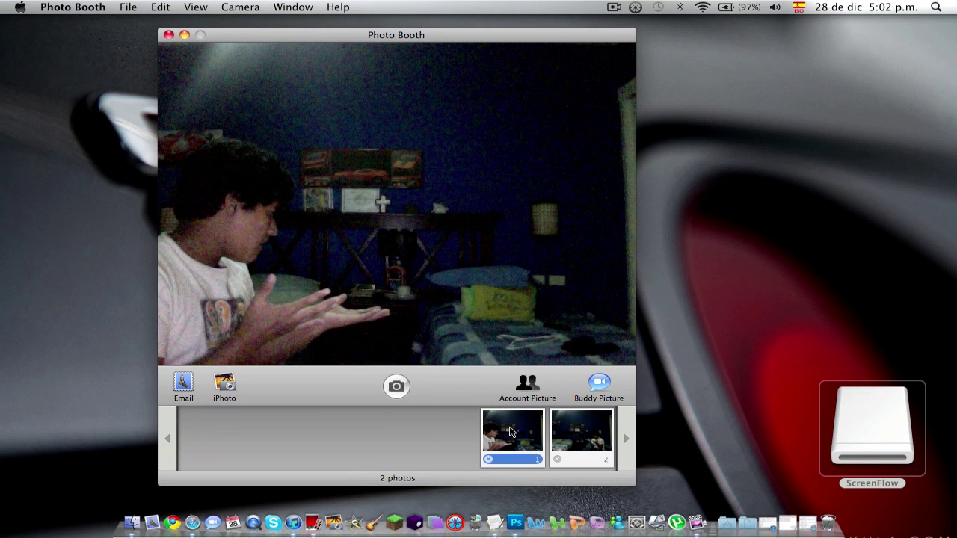
pyautogui.moveTo(511, 432); pyautogui.dragTo(521, 521)
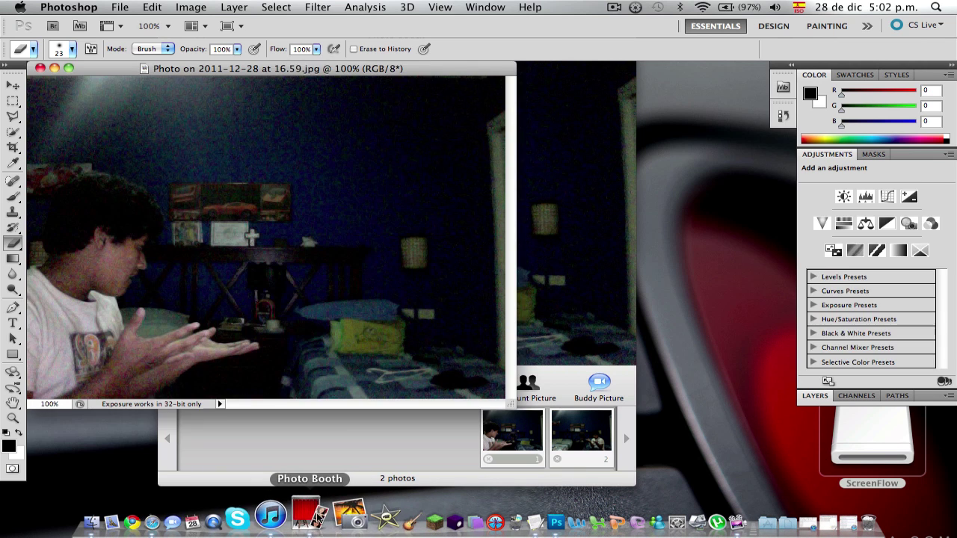
# Step: Compare the two open photo tabs, ending on the first photo with the person at left
pyautogui.click(310, 516)
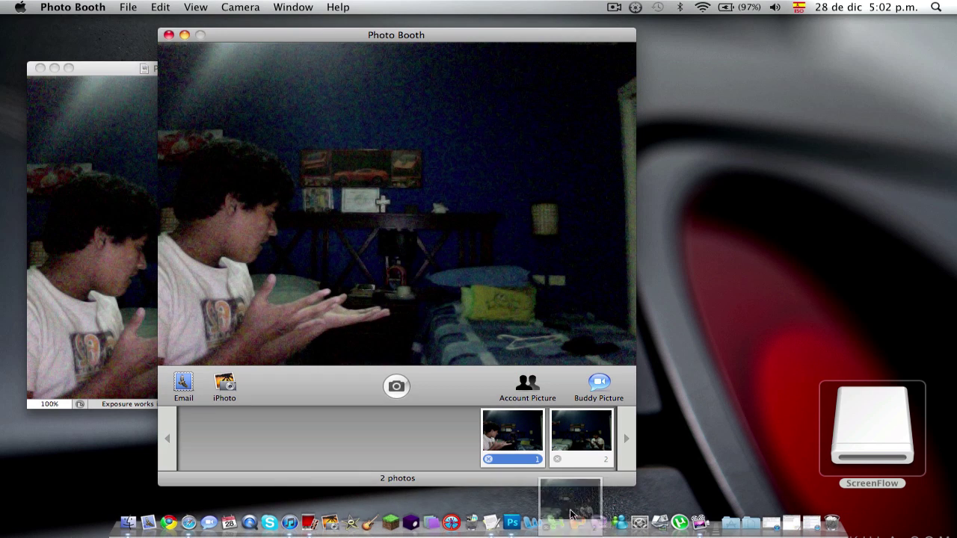
pyautogui.click(522, 516)
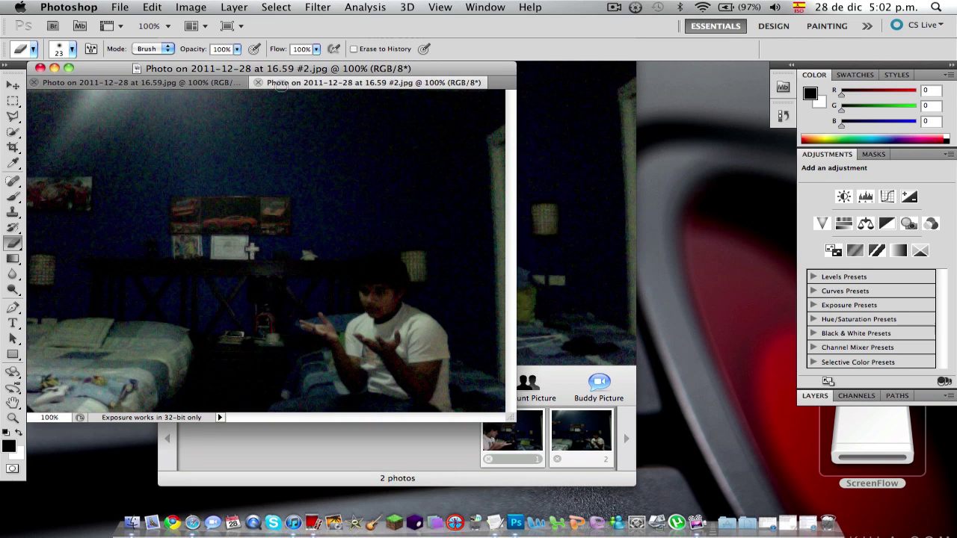
pyautogui.moveTo(270, 66); pyautogui.dragTo(395, 80)
pyautogui.click(345, 97)
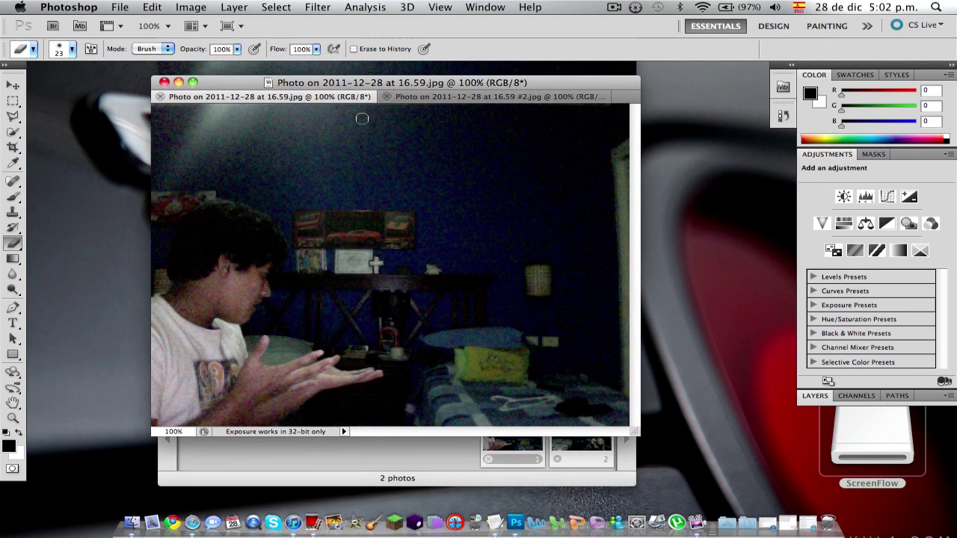
pyautogui.click(495, 97)
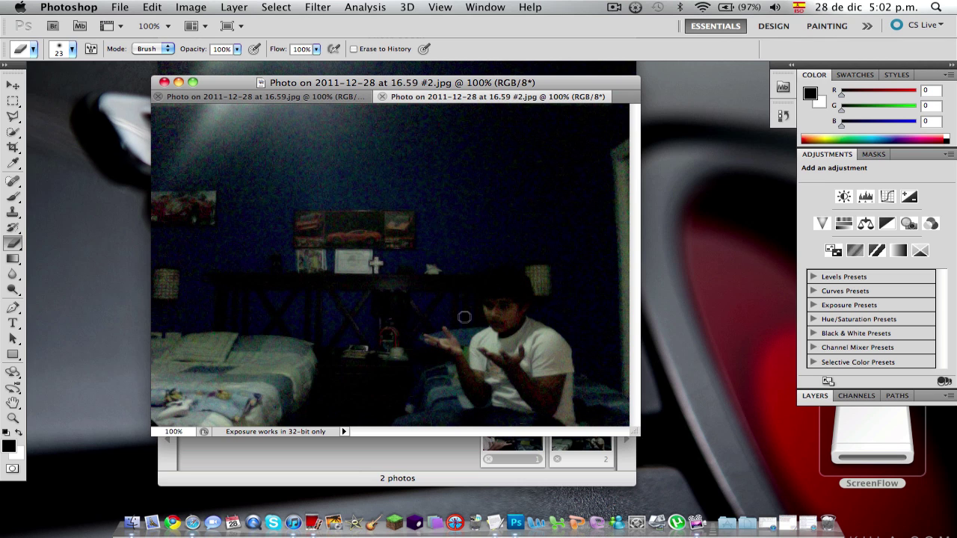
pyautogui.click(220, 96)
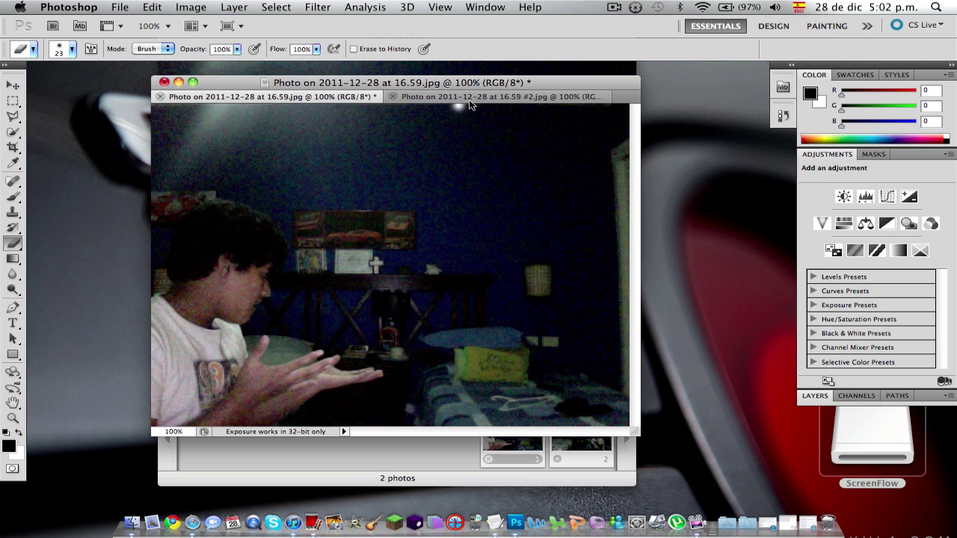
pyautogui.click(477, 100)
pyautogui.click(282, 96)
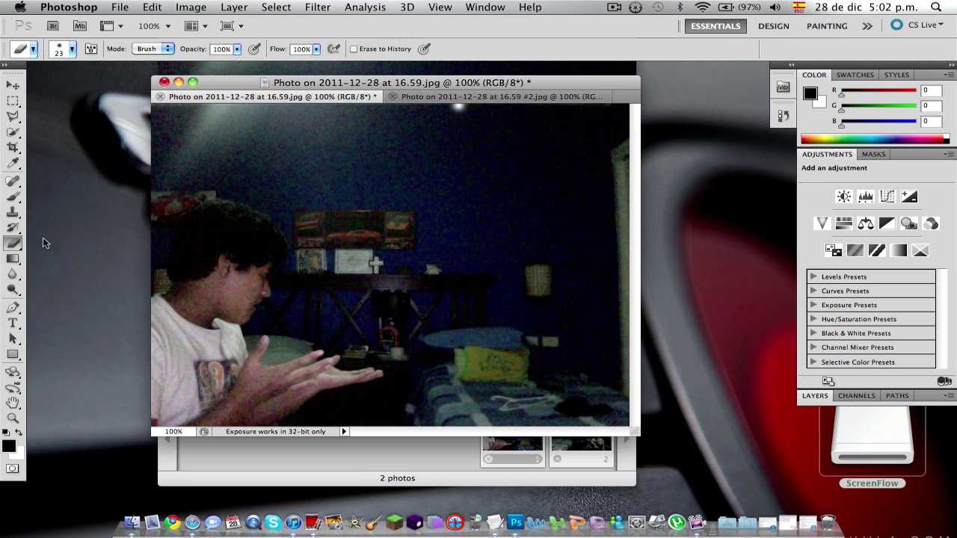
# Step: Select the Polygonal Lasso Tool from the Lasso flyout
pyautogui.click(15, 228)
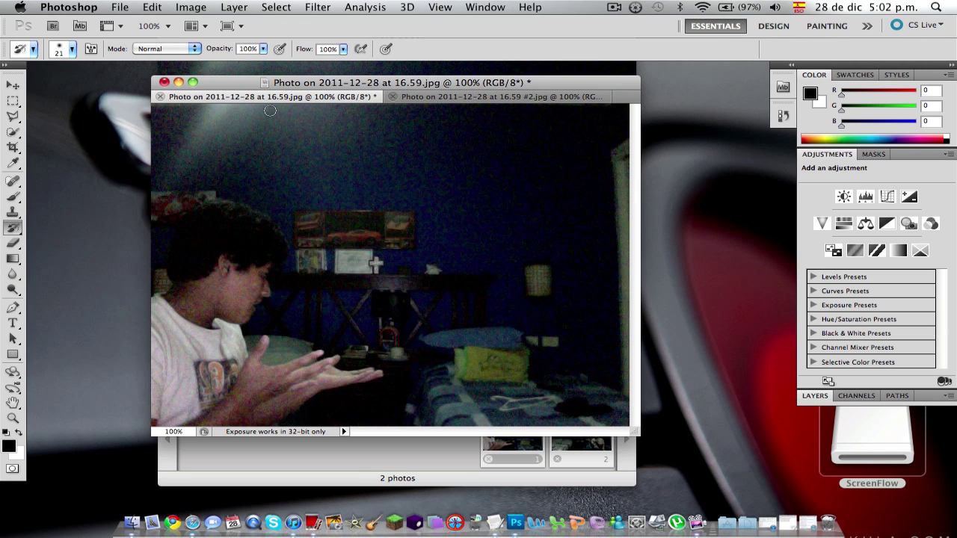
pyautogui.click(13, 116)
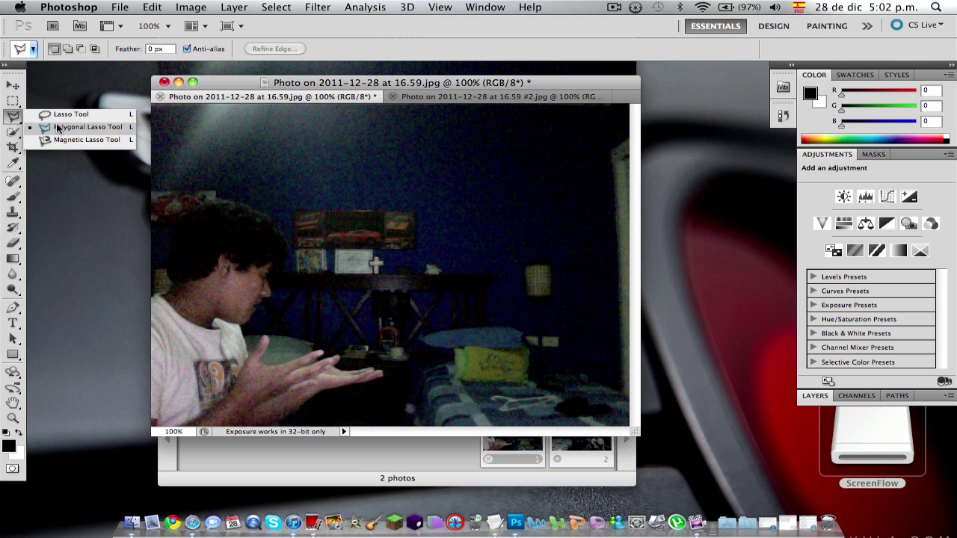
pyautogui.click(112, 128)
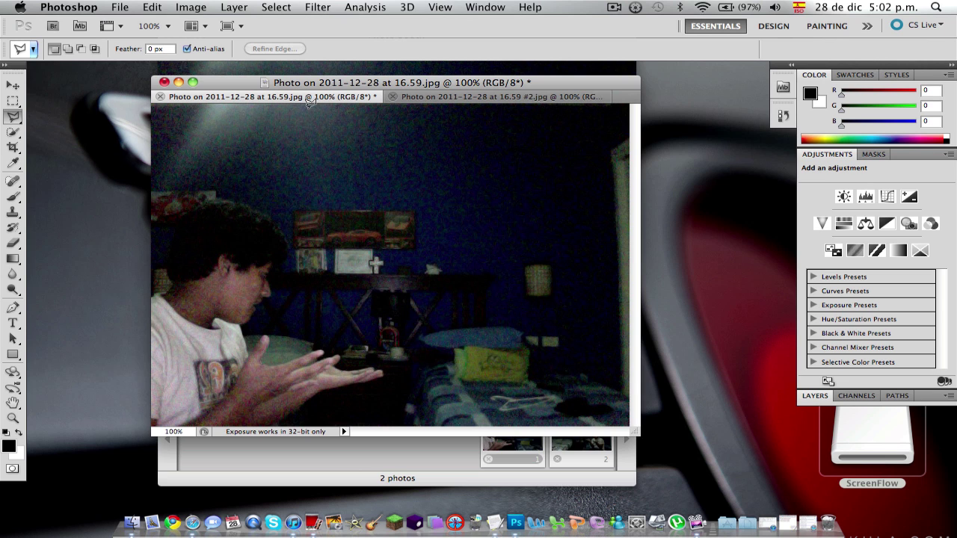
# Step: Float the '#2' photo into its own window and position it on screen
pyautogui.moveTo(464, 101); pyautogui.dragTo(475, 120)
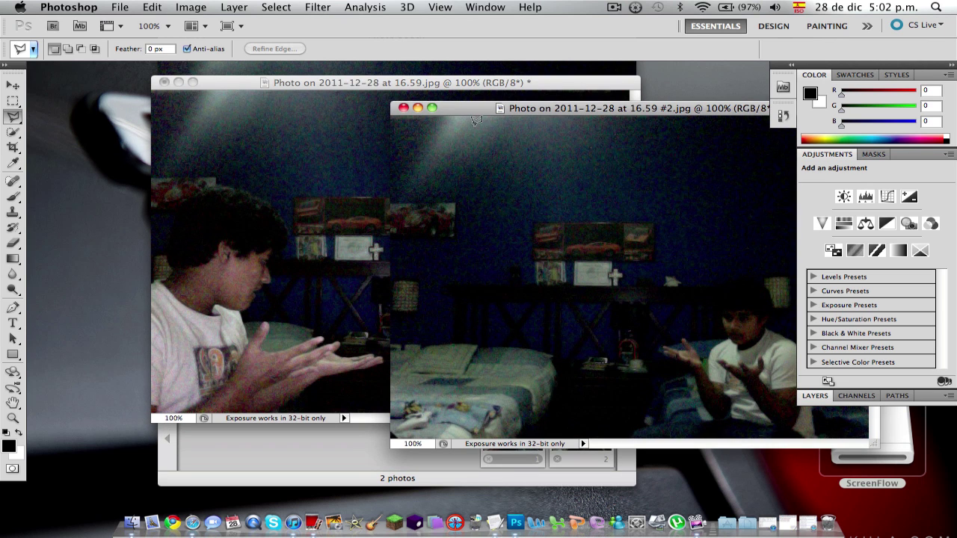
pyautogui.moveTo(538, 108); pyautogui.dragTo(319, 106)
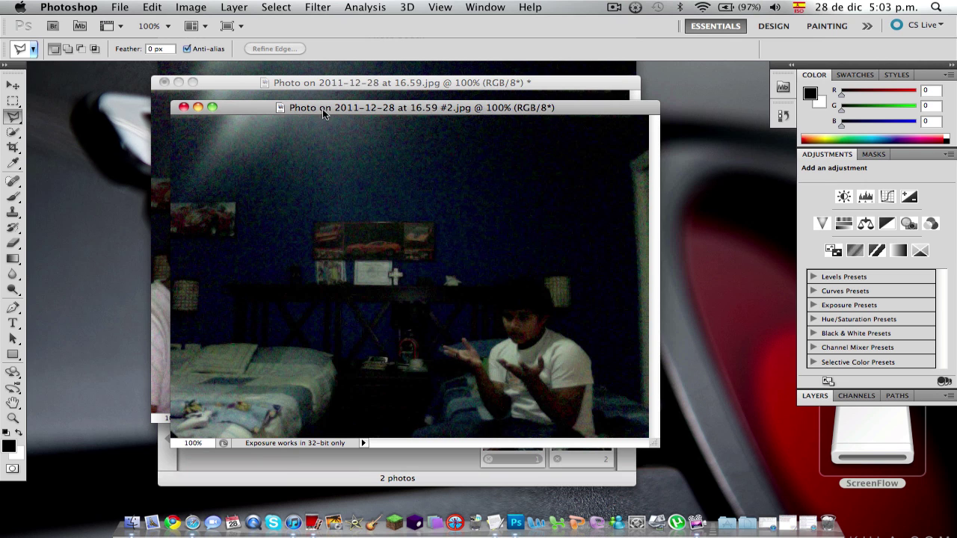
pyautogui.moveTo(322, 109); pyautogui.dragTo(315, 224)
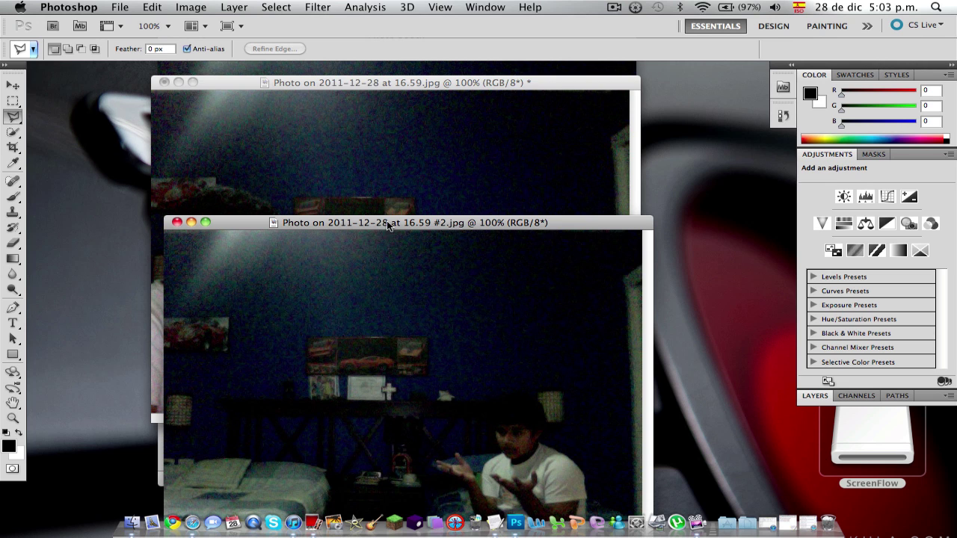
pyautogui.moveTo(388, 224); pyautogui.dragTo(391, 111)
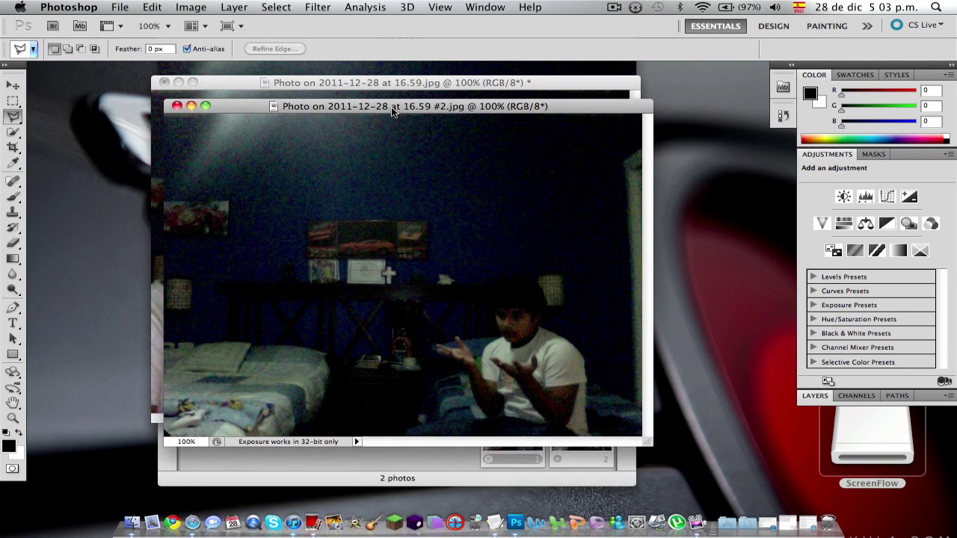
# Step: Trace a closed polygonal selection around the person seated on the bed
pyautogui.click(396, 432)
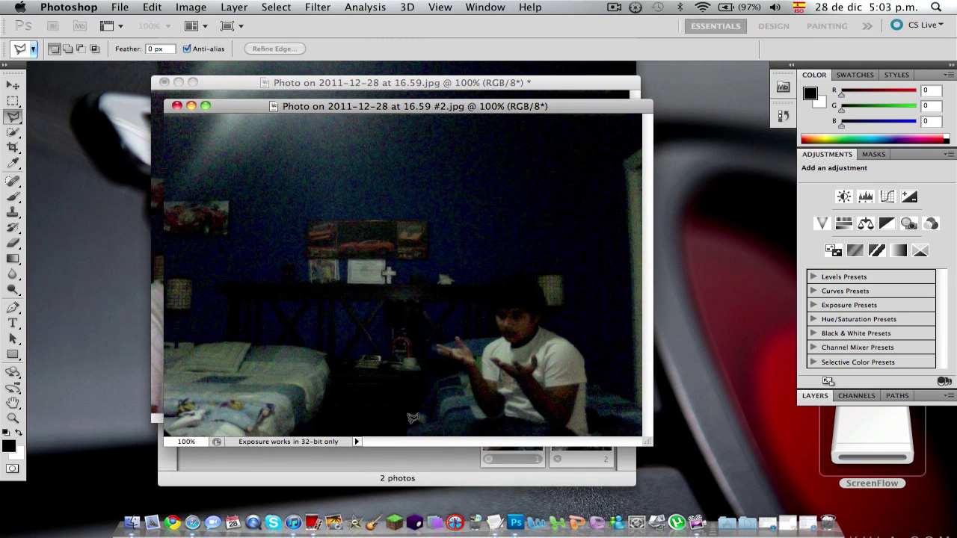
pyautogui.click(450, 405)
pyautogui.click(395, 335)
pyautogui.click(371, 298)
pyautogui.click(388, 275)
pyautogui.click(440, 263)
pyautogui.click(474, 329)
pyautogui.click(472, 275)
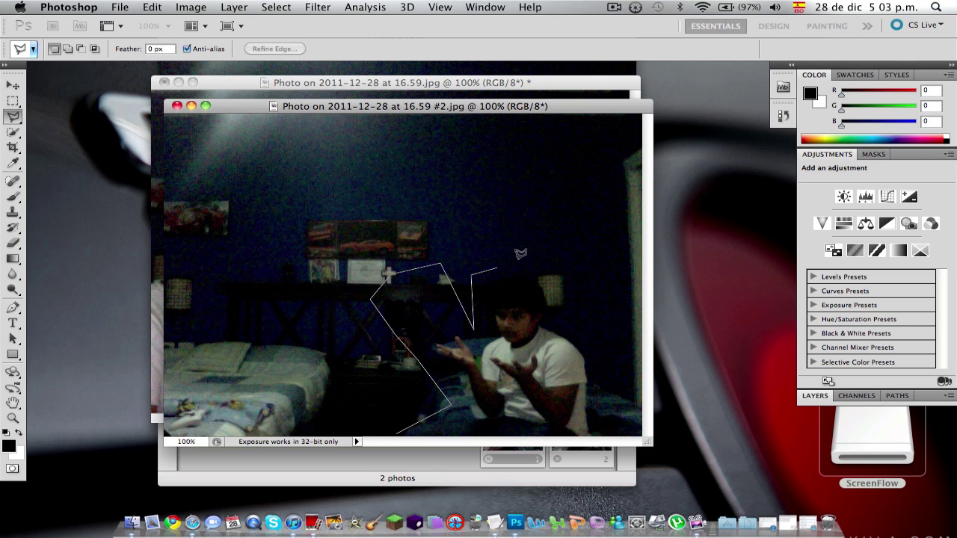
pyautogui.click(523, 255)
pyautogui.click(558, 262)
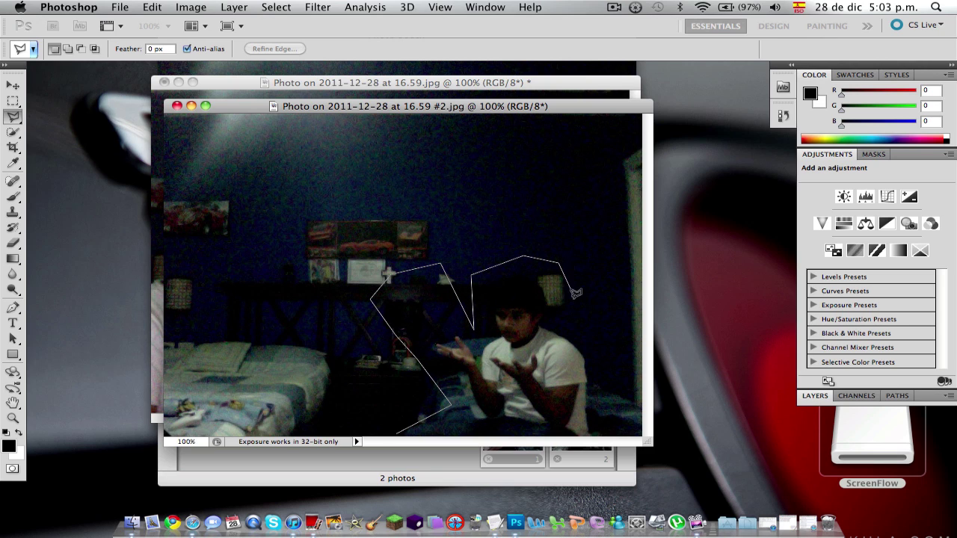
pyautogui.click(602, 377)
pyautogui.click(607, 435)
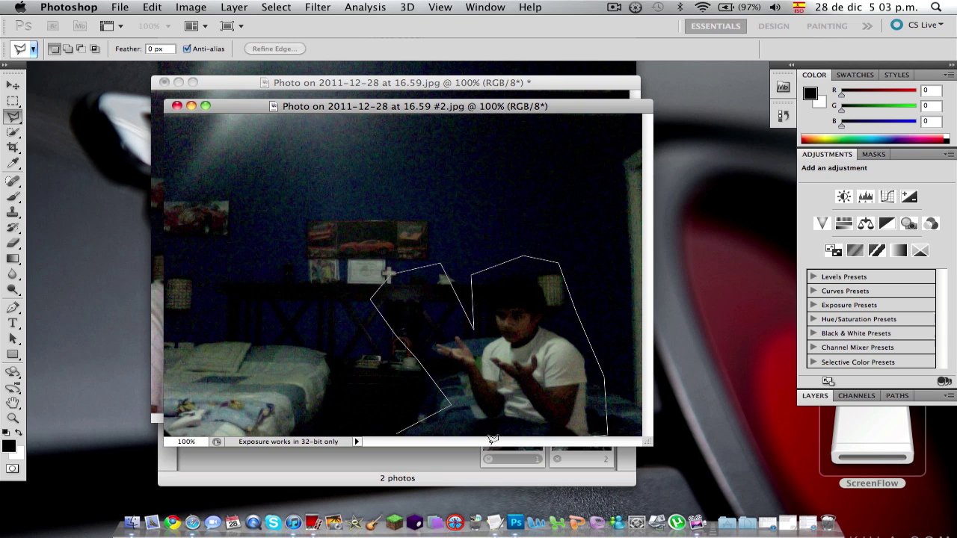
pyautogui.click(400, 430)
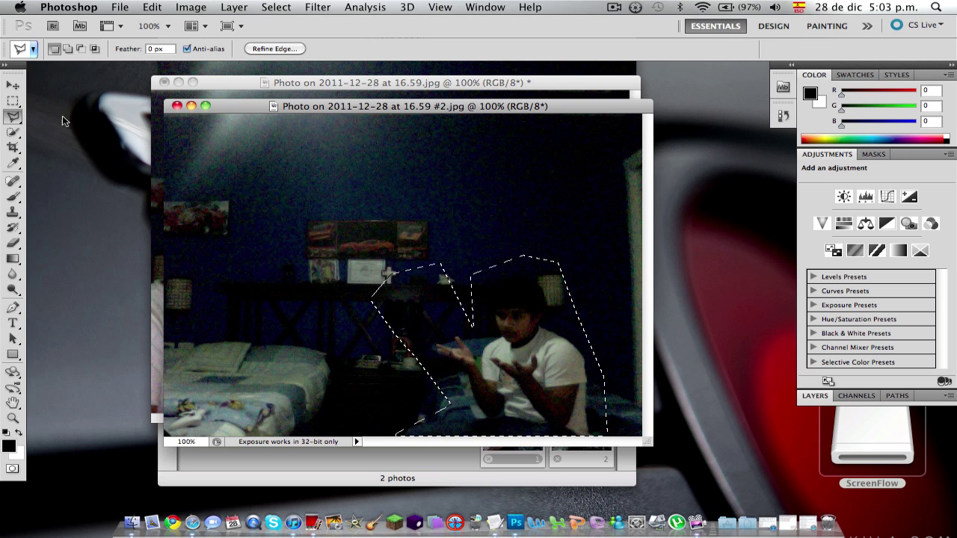
# Step: Drag the selected person into the first photo with the Move tool, then close the '#2' photo
pyautogui.click(13, 86)
pyautogui.moveTo(234, 103); pyautogui.dragTo(491, 150)
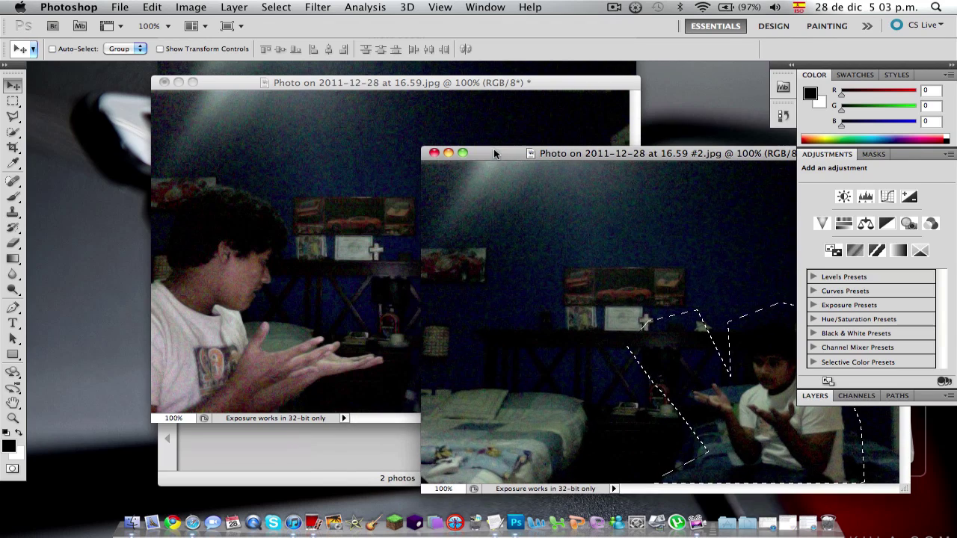
pyautogui.moveTo(775, 394)
pyautogui.mouseDown()
pyautogui.moveTo(453, 295)
pyautogui.moveTo(350, 244)
pyautogui.moveTo(478, 349)
pyautogui.moveTo(550, 306)
pyautogui.mouseUp()
pyautogui.click(676, 165)
pyautogui.click(431, 154)
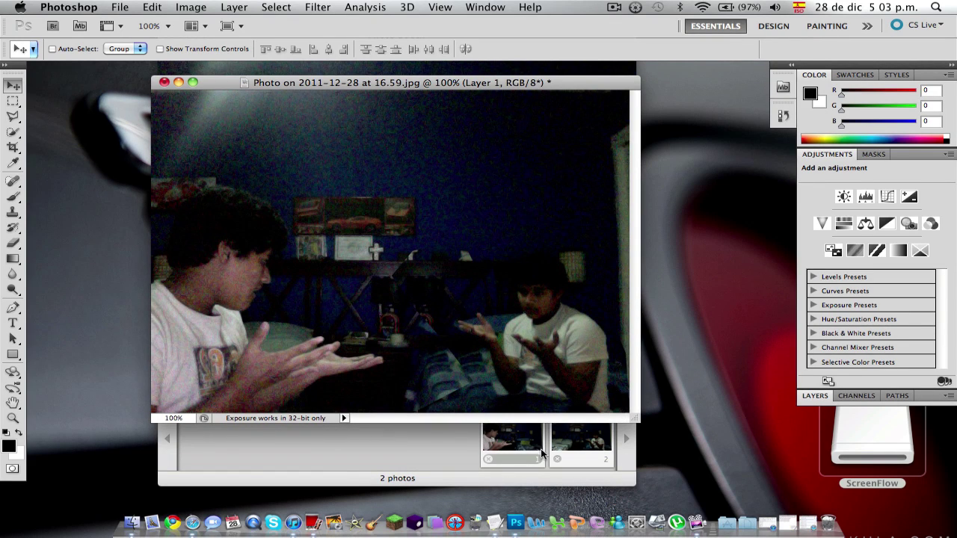
# Step: Nudge Layer 1 so the pasted person lines up with the room
pyautogui.moveTo(500, 359); pyautogui.dragTo(464, 361)
pyautogui.moveTo(460, 363); pyautogui.dragTo(463, 359)
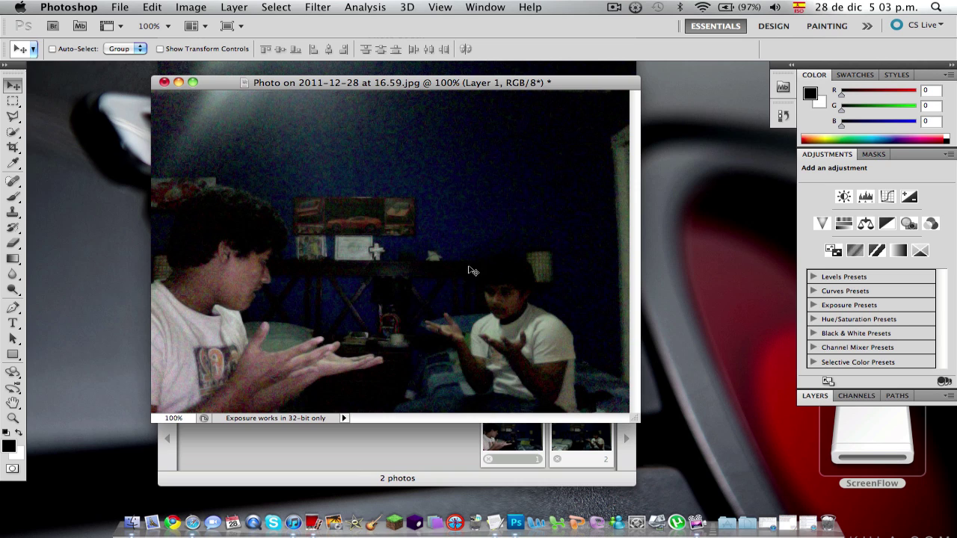
pyautogui.moveTo(423, 312); pyautogui.dragTo(419, 312)
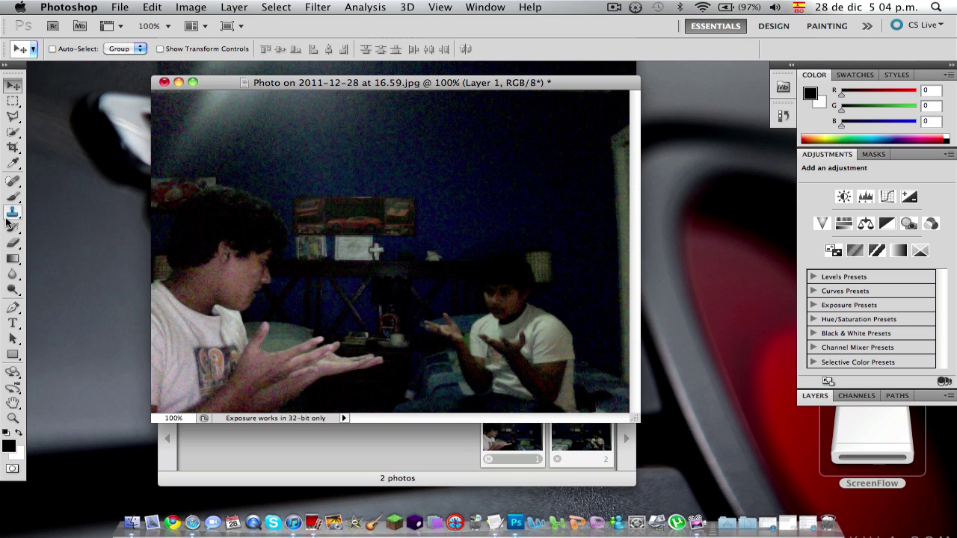
# Step: Choose the Eraser Tool with a soft round 23 px brush at 0% hardness
pyautogui.moveTo(15, 242); pyautogui.dragTo(72, 250)
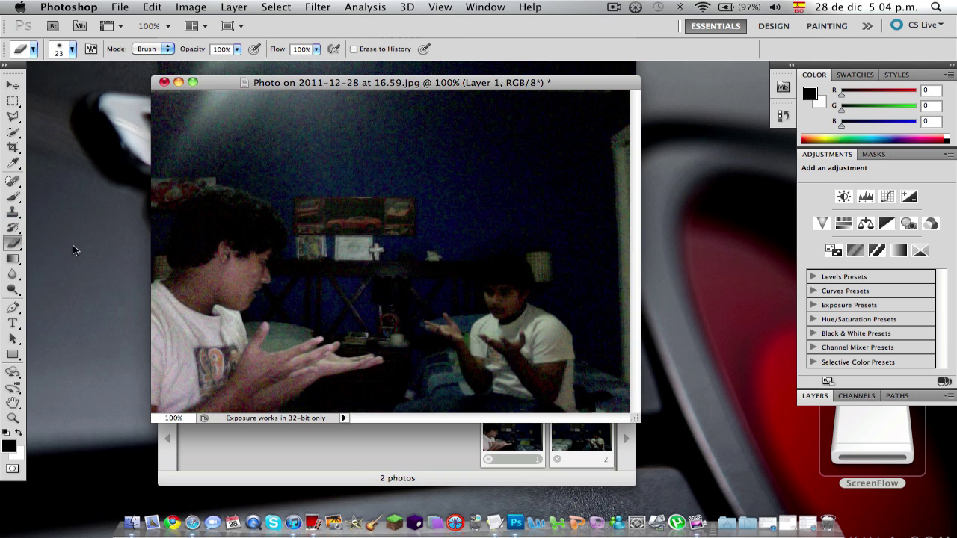
pyautogui.click(70, 50)
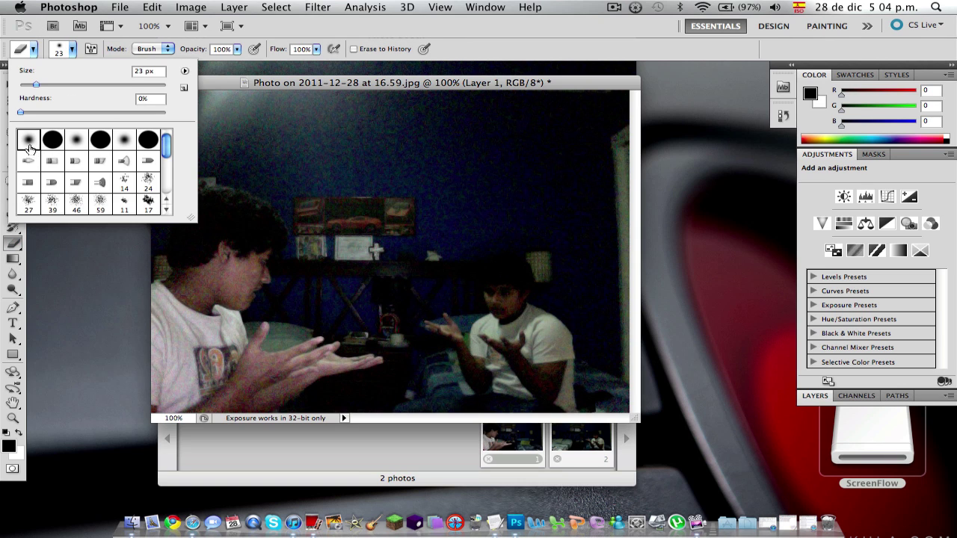
pyautogui.click(67, 54)
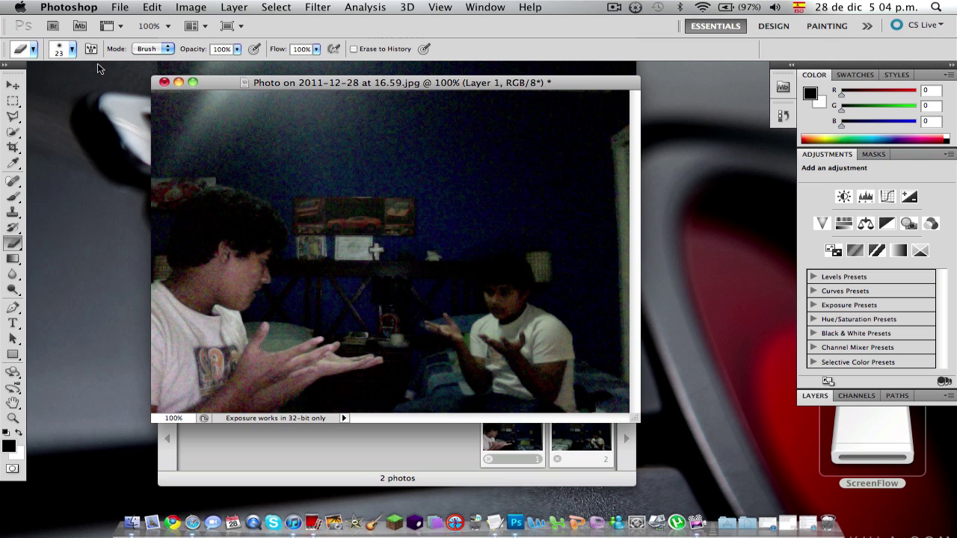